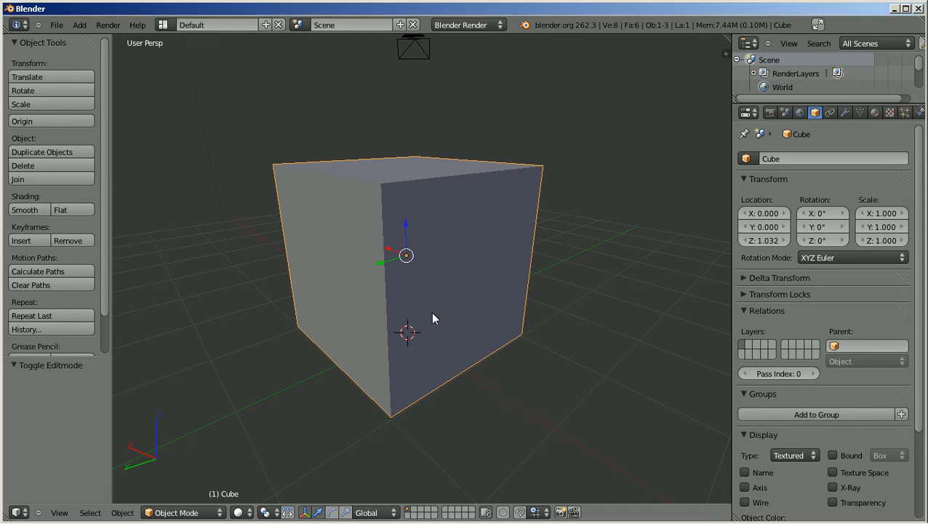
# - Enter Edit Mode on the cube and deselect all of its faces
pyautogui.press('Tab')
pyautogui.moveTo(493, 389); pyautogui.dragTo(468, 383, button='middle')
pyautogui.scroll(2, 473, 368)
pyautogui.scroll(-4, 472, 369)
pyautogui.press('a')
pyautogui.press('a')
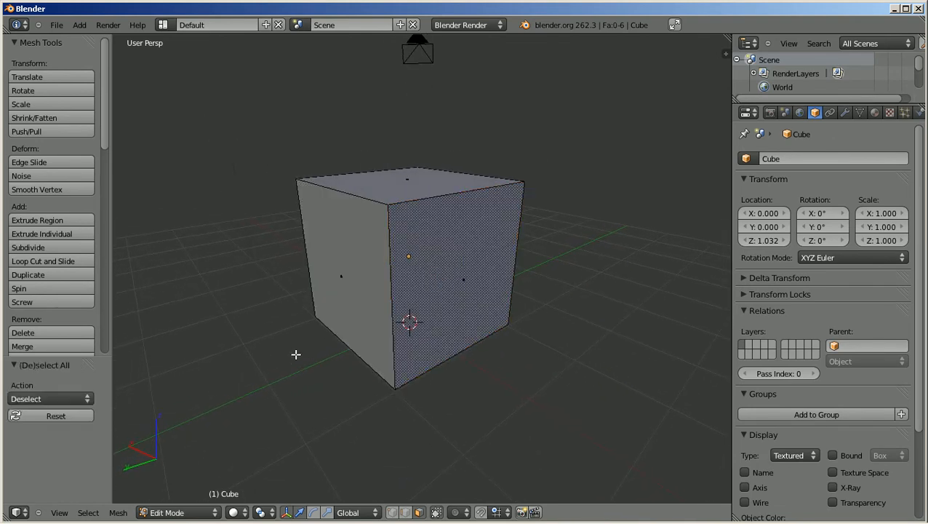
# - Select the cube's top, right-hand and left-hand faces in turn, and clear the selection
pyautogui.rightClick(408, 181)
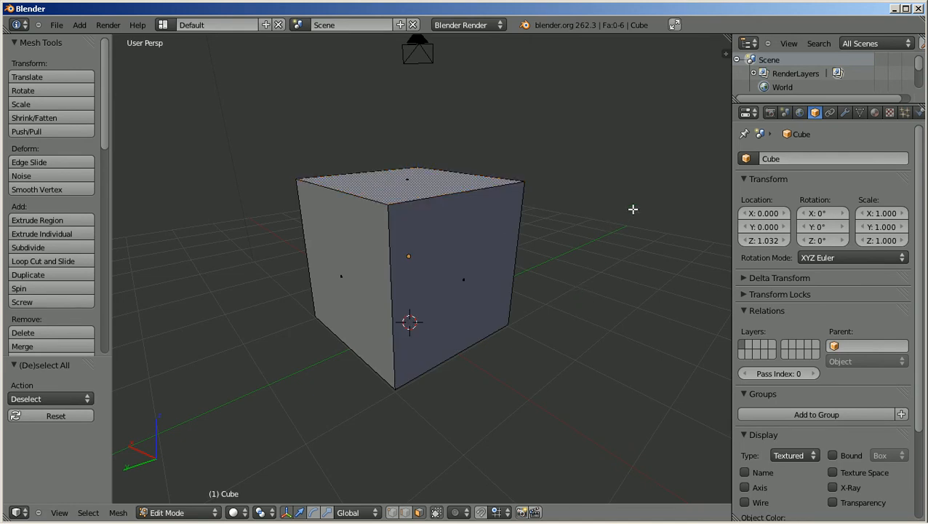
pyautogui.rightClick(457, 267)
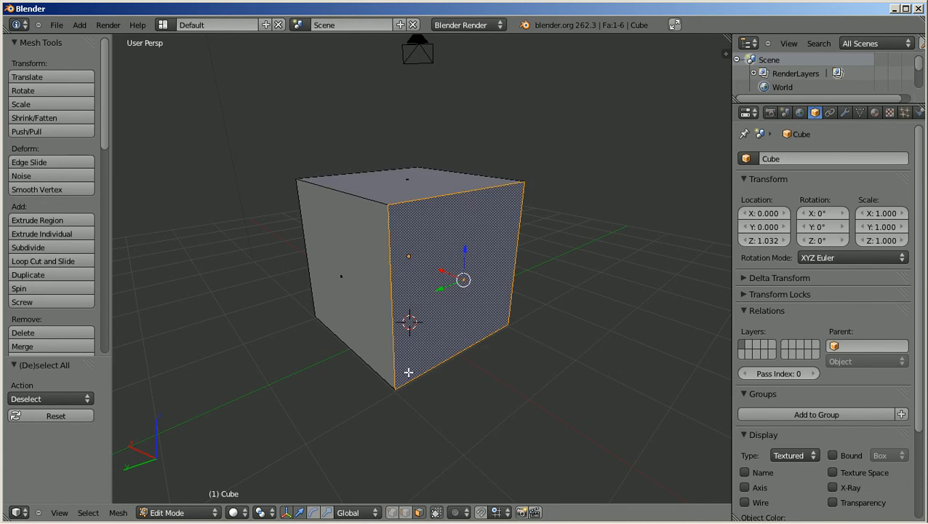
pyautogui.rightClick(362, 271)
pyautogui.press('a')
# - Select only the cube's top face
pyautogui.moveTo(301, 357)
pyautogui.mouseDown(button='middle')
pyautogui.moveTo(306, 337)
pyautogui.moveTo(306, 365)
pyautogui.mouseUp(button='middle')
pyautogui.rightClick(394, 213)
pyautogui.moveTo(346, 290); pyautogui.dragTo(306, 273, button='middle')
pyautogui.scroll(2, 306, 275)
pyautogui.scroll(-1, 306, 275)
pyautogui.moveTo(304, 317); pyautogui.dragTo(267, 330, button='middle')
pyautogui.scroll(-2, 269, 327)
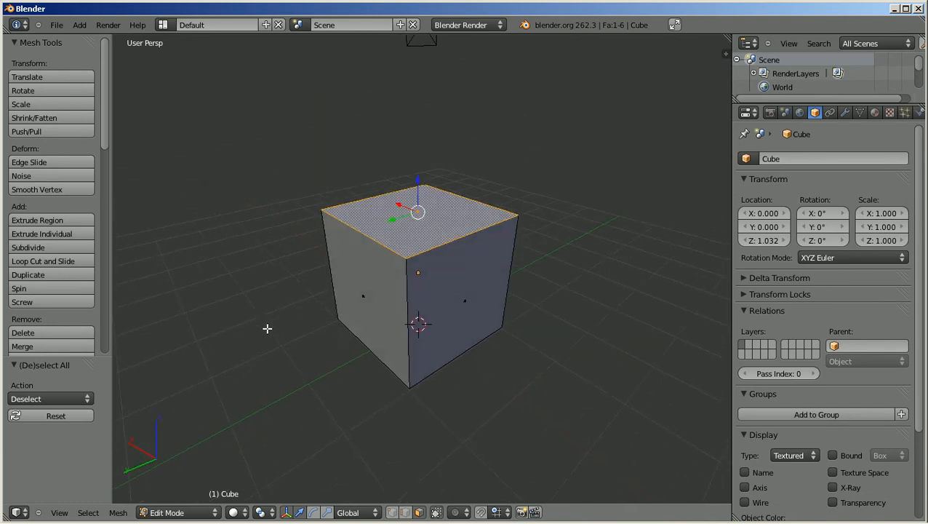
# - Select the cube's right-hand face and deselect everything, repeating this twice
pyautogui.rightClick(452, 304)
pyautogui.moveTo(298, 371); pyautogui.dragTo(307, 335, button='middle')
pyautogui.press('a')
pyautogui.scroll(2, 303, 340)
pyautogui.scroll(-2, 303, 340)
pyautogui.scroll(2, 304, 341)
pyautogui.scroll(-2, 301, 346)
pyautogui.rightClick(464, 288)
pyautogui.press('a')
# - Select the cube's top face and its left-hand face in turn, and deselect everything
pyautogui.rightClick(401, 214)
pyautogui.scroll(2, 300, 331)
pyautogui.scroll(-2, 297, 334)
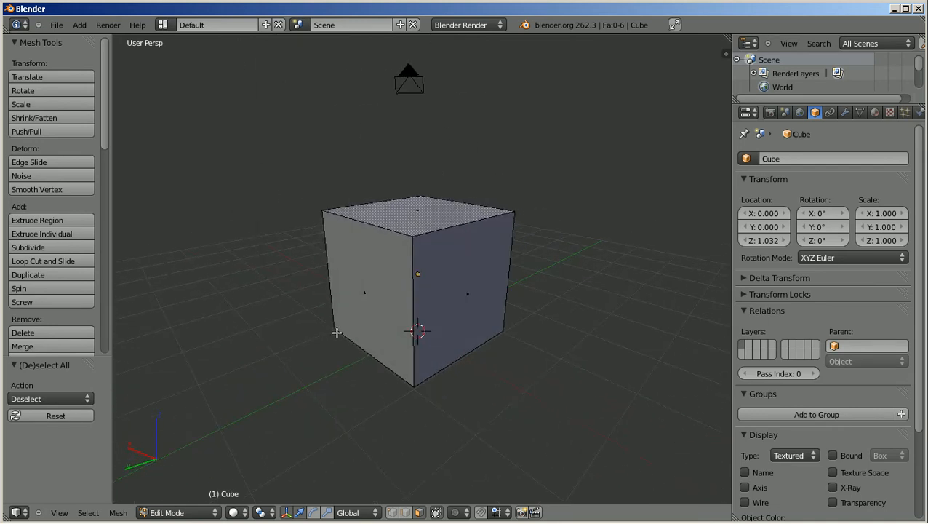
pyautogui.rightClick(390, 301)
pyautogui.press('a')
# - Select the cube's right-hand face and its top face in turn, clearing the selection after each
pyautogui.rightClick(455, 301)
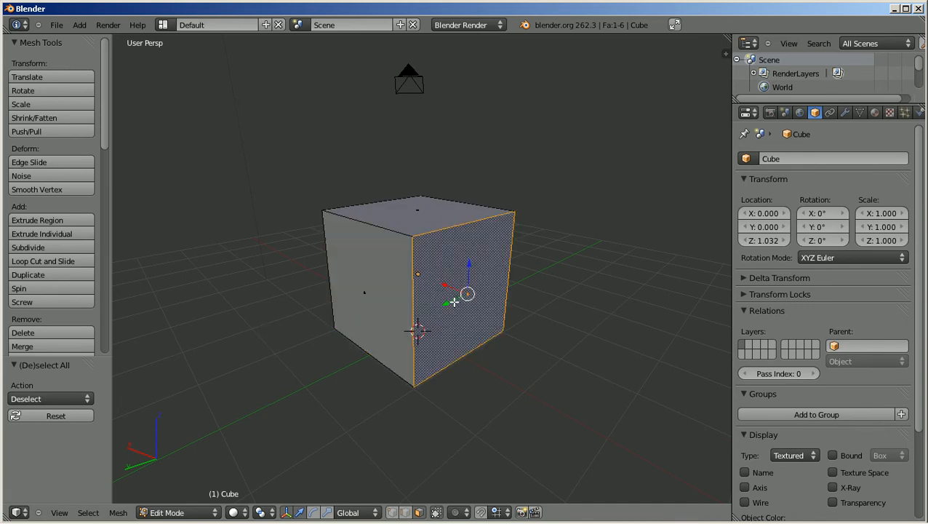
pyautogui.press('a')
pyautogui.rightClick(427, 222)
pyautogui.moveTo(265, 344); pyautogui.dragTo(290, 365, button='middle')
pyautogui.press('a')
pyautogui.scroll(2, 283, 342)
pyautogui.scroll(-2, 283, 343)
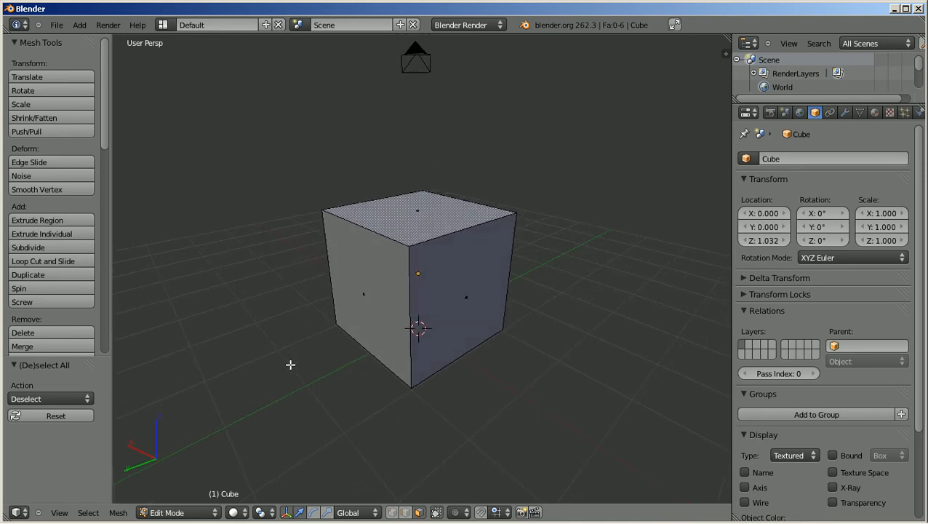
# - Select the cube's right-hand face once and clear the selection
pyautogui.rightClick(445, 307)
pyautogui.scroll(2, 302, 368)
pyautogui.press('a')
pyautogui.scroll(-1, 247, 378)
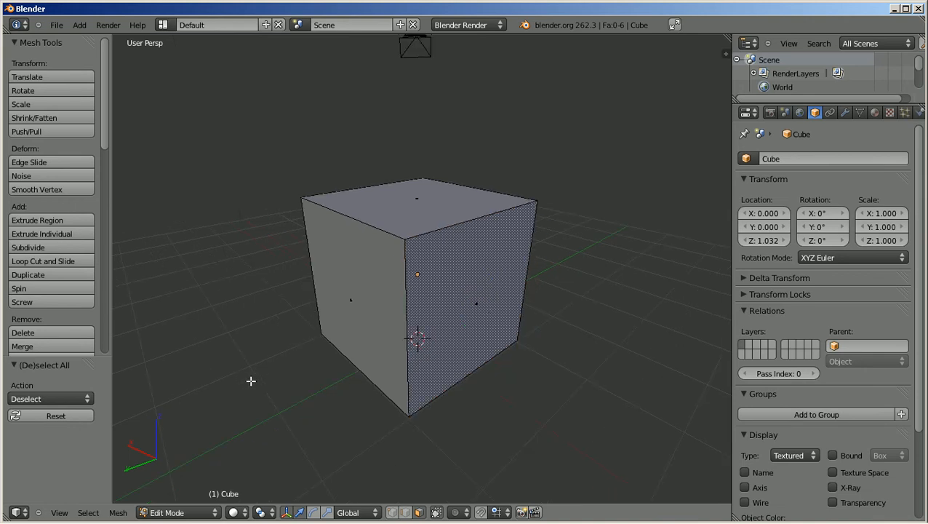
pyautogui.scroll(-1, 269, 384)
pyautogui.moveTo(276, 387); pyautogui.dragTo(276, 367, button='middle')
pyautogui.scroll(1, 276, 361)
pyautogui.scroll(-1, 276, 361)
pyautogui.scroll(1, 274, 362)
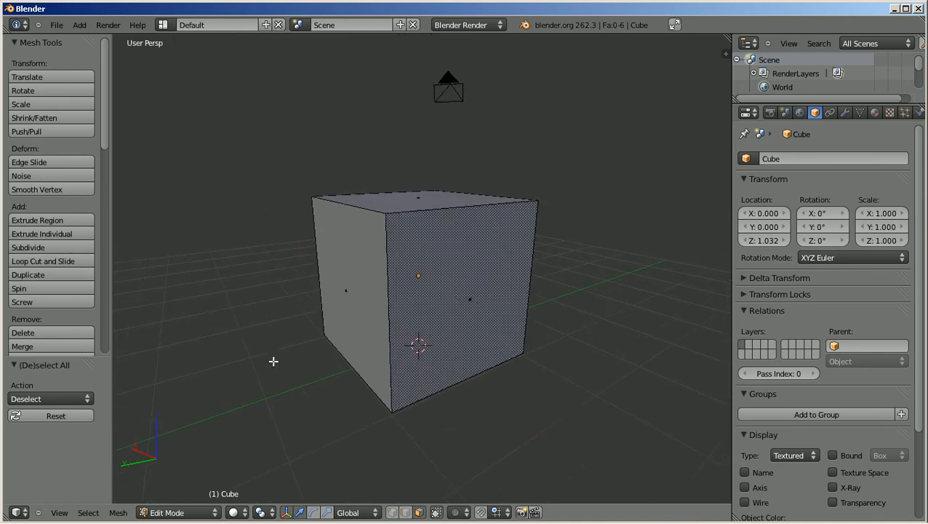
# - Select only the right-hand side face of the cube
pyautogui.moveTo(242, 380)
pyautogui.mouseDown(button='middle')
pyautogui.moveTo(257, 378)
pyautogui.moveTo(252, 391)
pyautogui.moveTo(246, 382)
pyautogui.mouseUp(button='middle')
pyautogui.rightClick(417, 325)
pyautogui.moveTo(262, 385); pyautogui.dragTo(257, 388, button='middle')
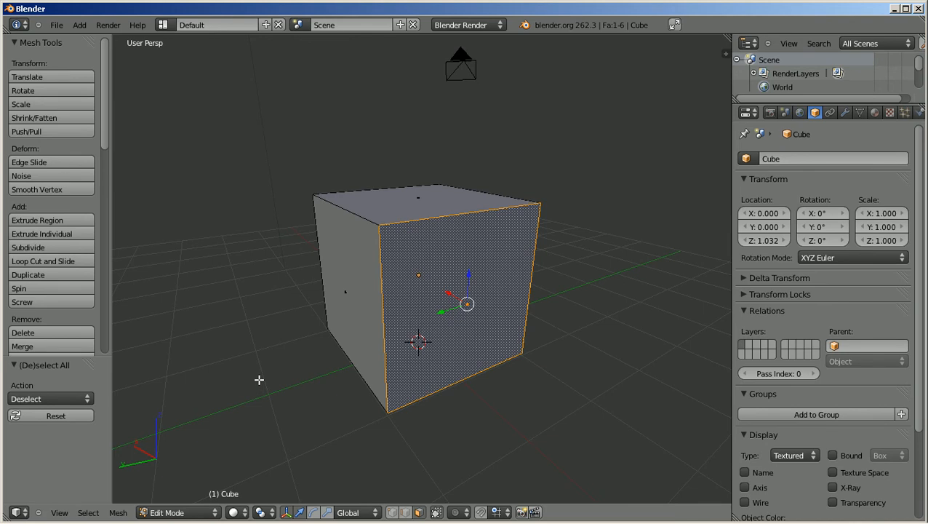
pyautogui.moveTo(276, 379); pyautogui.dragTo(286, 382, button='middle')
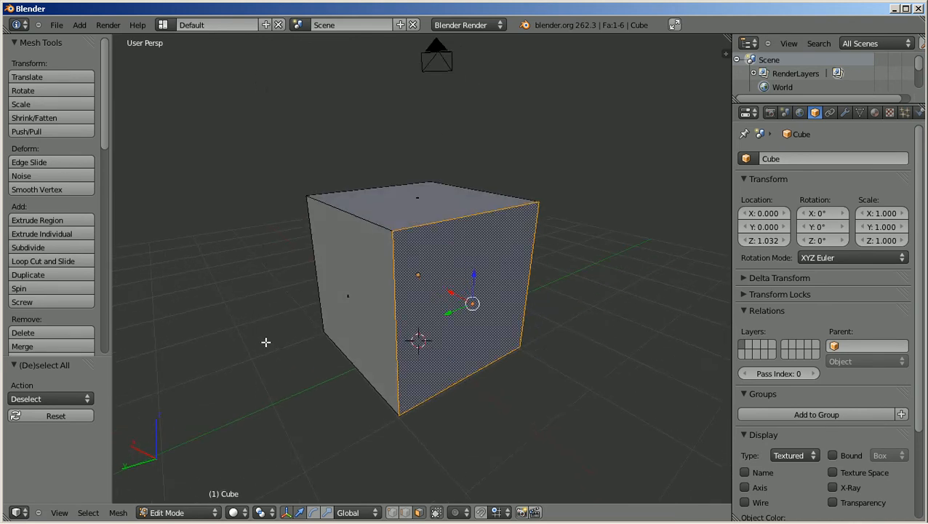
pyautogui.scroll(-2, 265, 352)
pyautogui.scroll(2, 266, 353)
pyautogui.moveTo(277, 376)
pyautogui.mouseDown(button='middle')
pyautogui.moveTo(278, 367)
pyautogui.moveTo(277, 377)
pyautogui.mouseUp(button='middle')
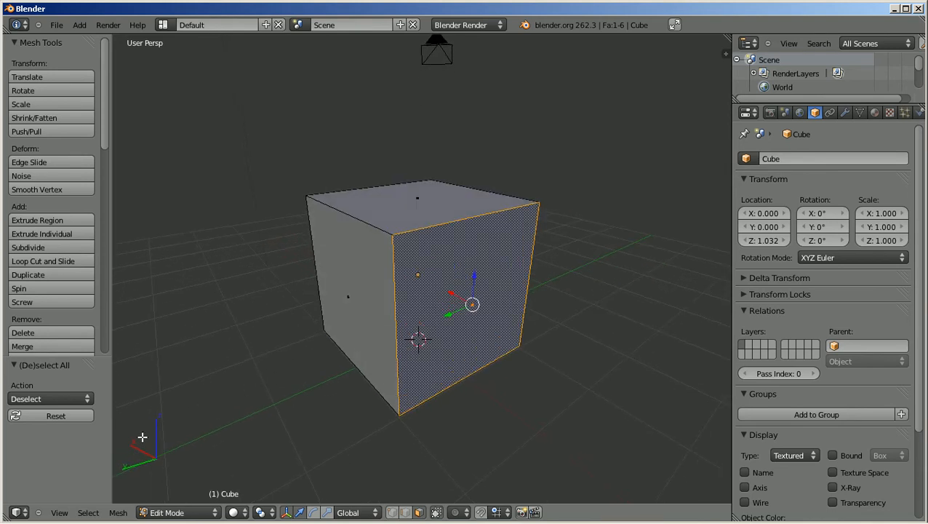
# - Invert the face selection, invert it back, and deselect all faces
pyautogui.click(88, 512)
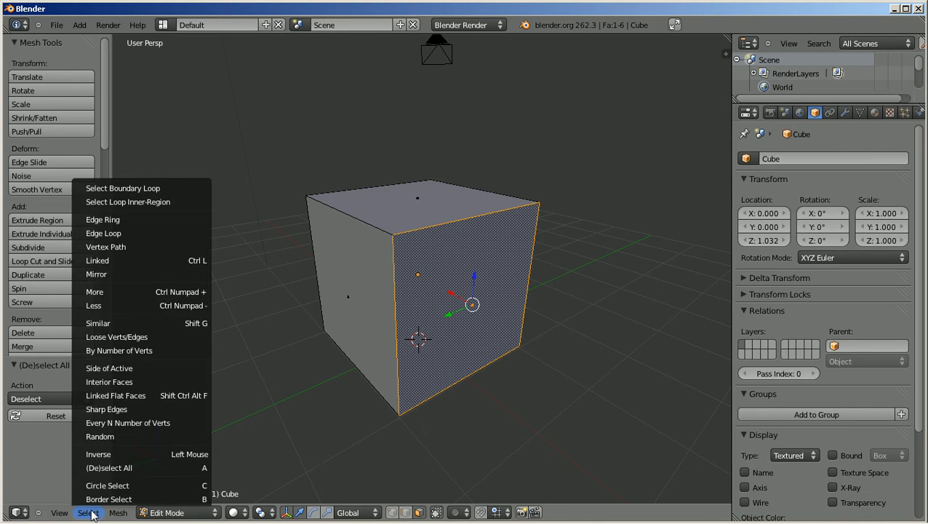
pyautogui.click(138, 453)
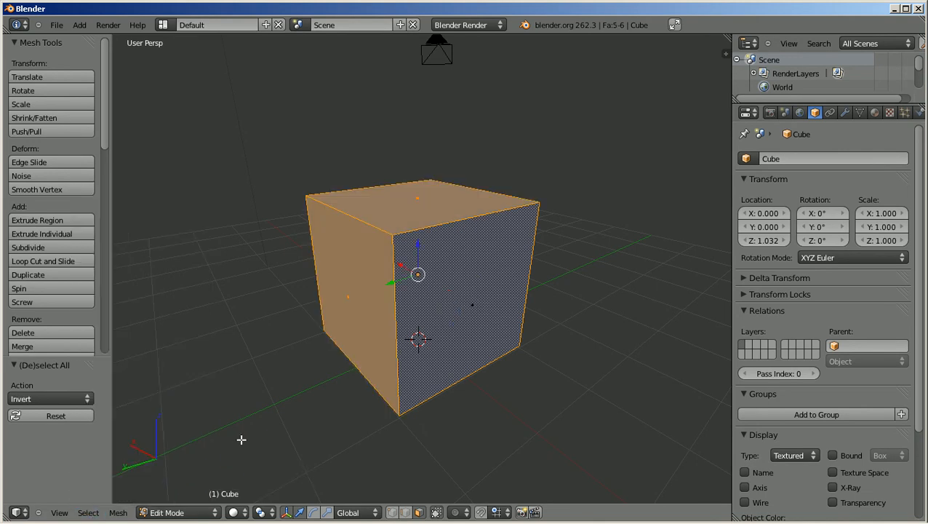
pyautogui.click(90, 513)
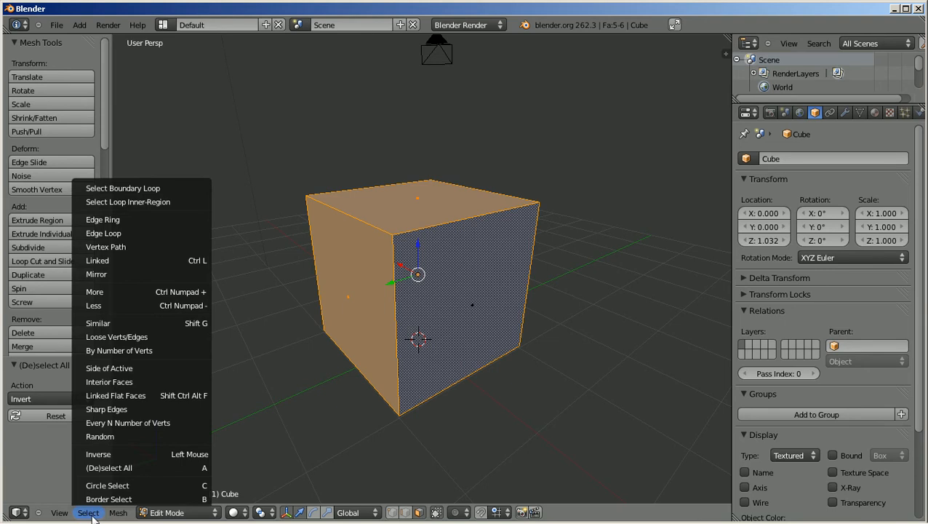
pyautogui.click(150, 456)
pyautogui.moveTo(238, 437); pyautogui.dragTo(235, 434, button='middle')
pyautogui.press('a')
pyautogui.moveTo(252, 389); pyautogui.dragTo(265, 396, button='middle')
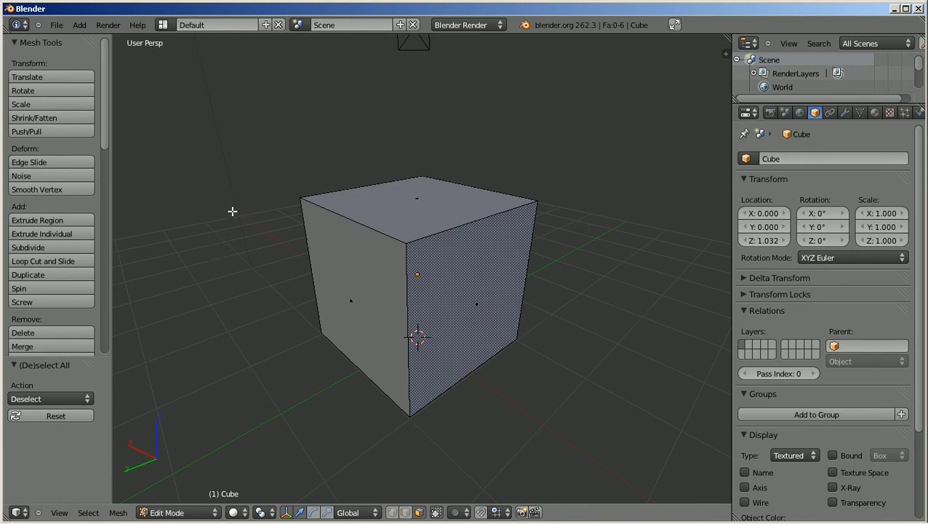
pyautogui.moveTo(252, 222); pyautogui.dragTo(249, 220, button='middle')
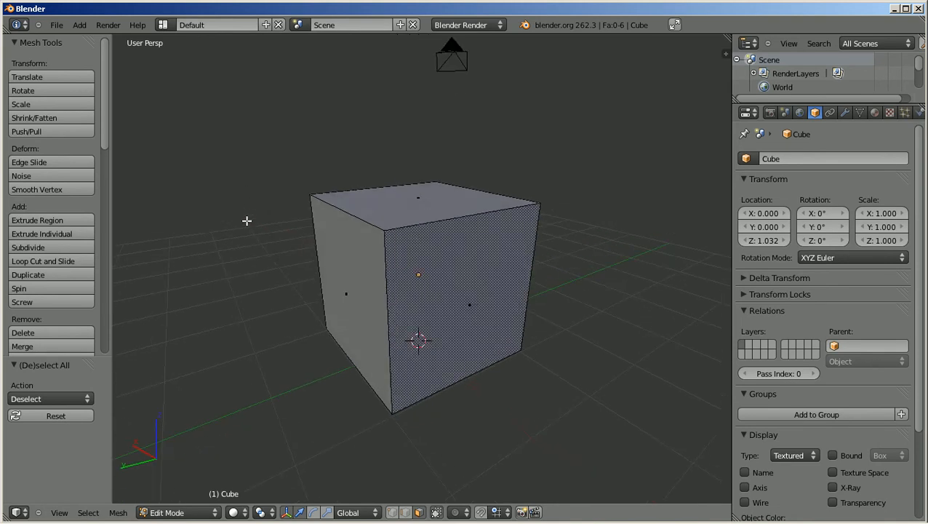
# - Open the User Preferences in a maximized window and switch Select With to Right and back to Left
pyautogui.click(57, 26)
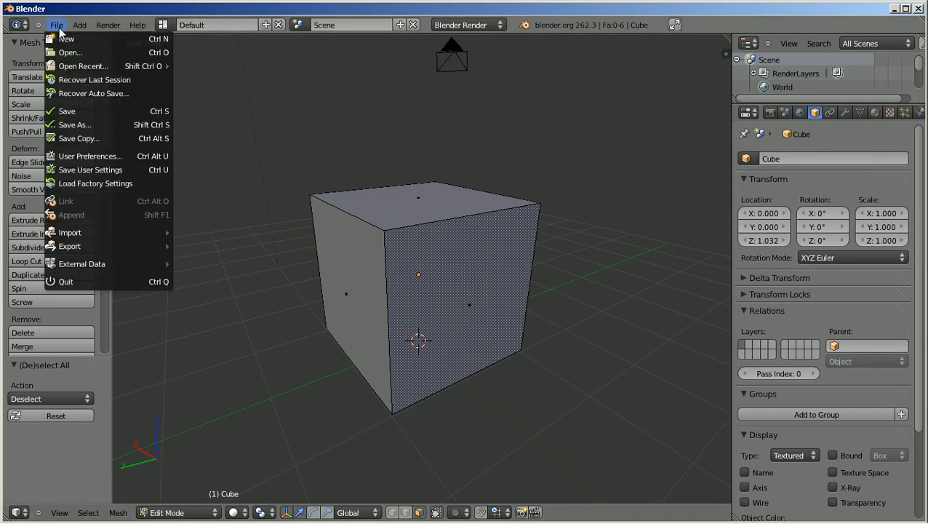
pyautogui.click(121, 158)
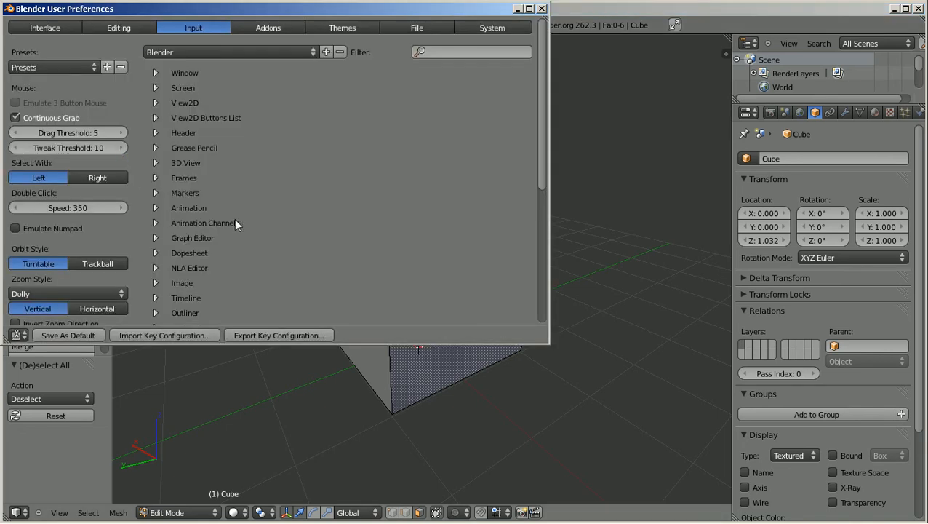
pyautogui.click(528, 9)
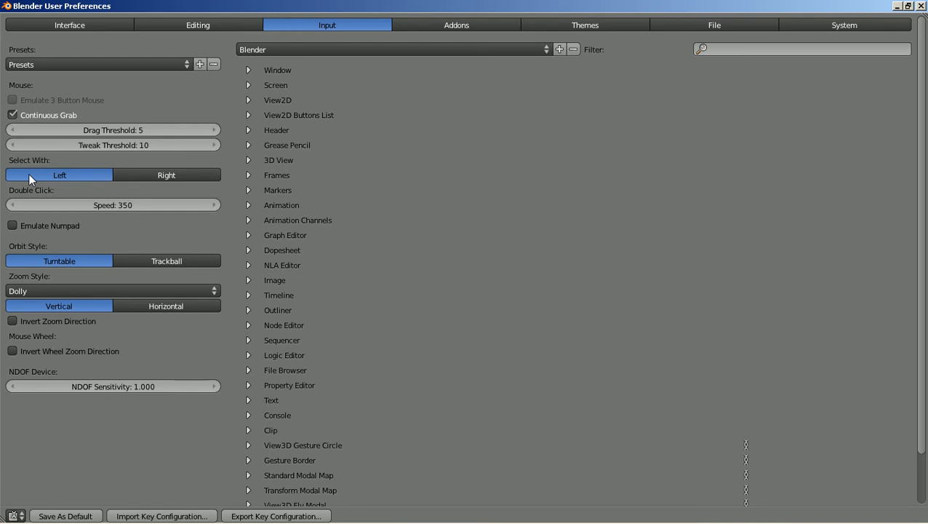
pyautogui.click(155, 175)
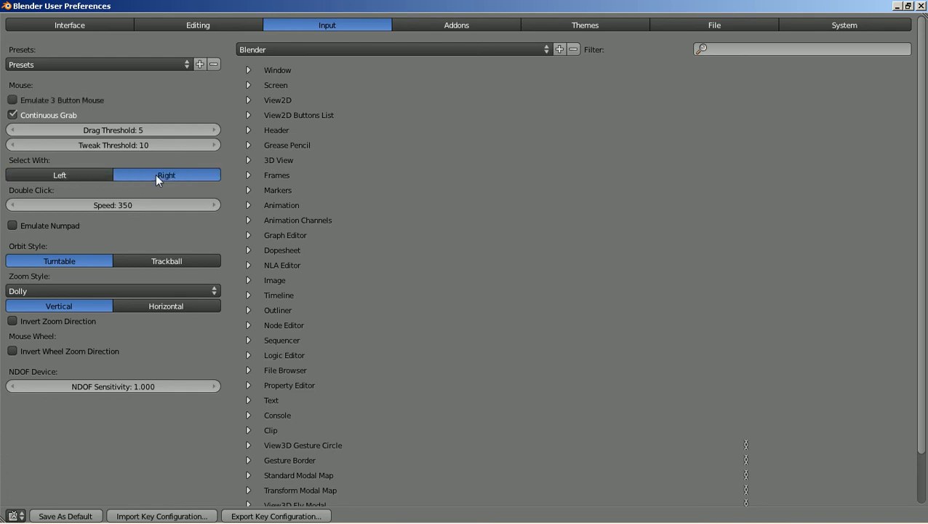
pyautogui.click(64, 174)
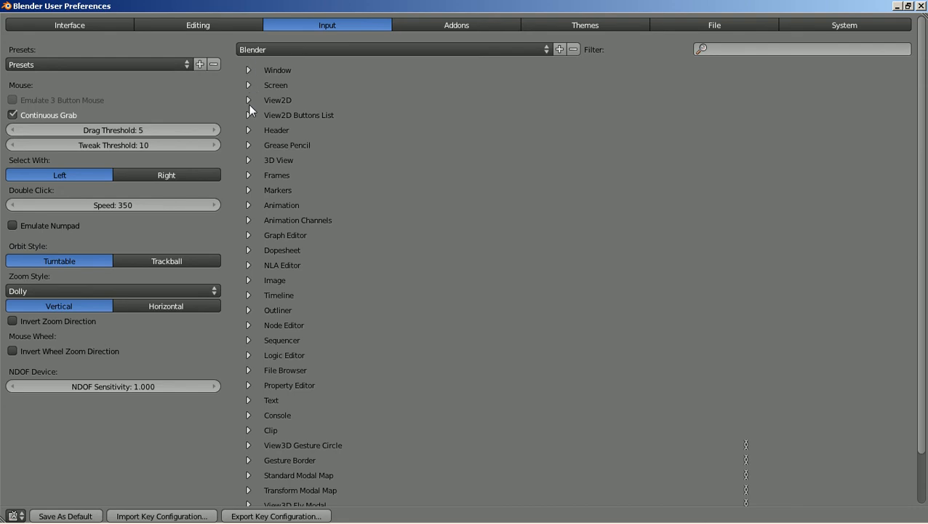
# - Expand the Mesh shortcut list under 3D View in the Input preferences
pyautogui.click(248, 160)
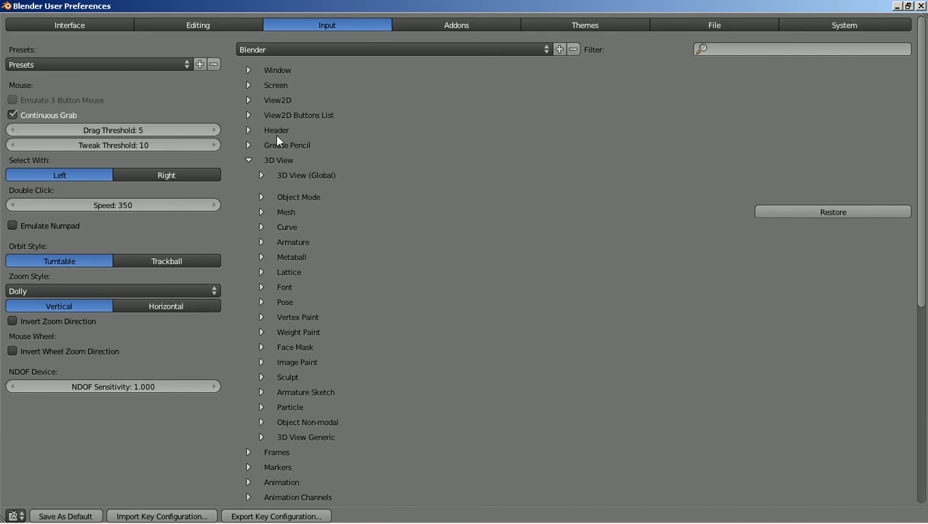
pyautogui.click(261, 212)
pyautogui.scroll(-5, 259, 211)
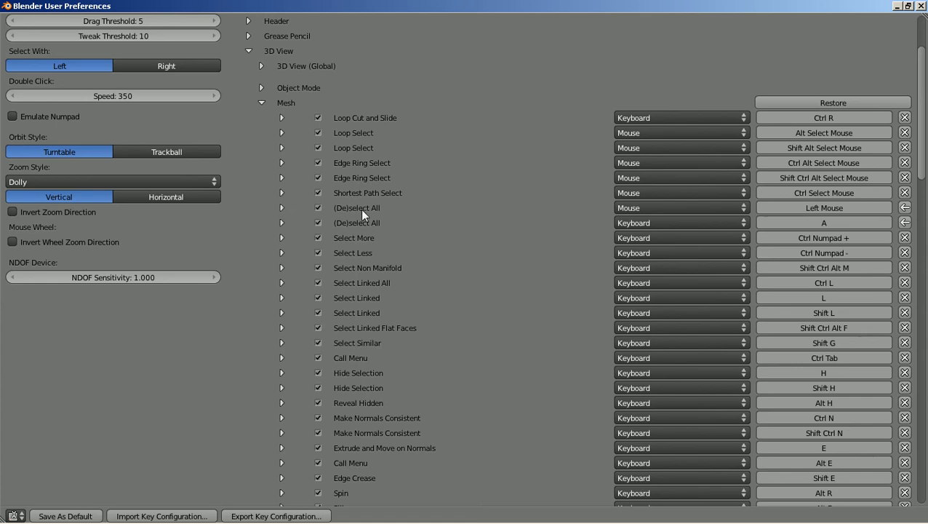
# - Examine the Mesh mouse shortcut for (De)select All, including its available mouse buttons and its action
pyautogui.click(282, 207)
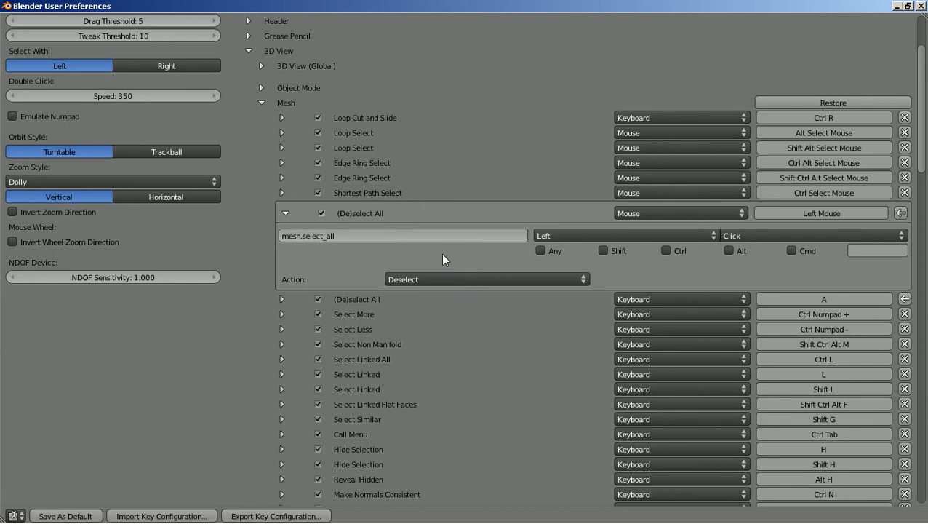
pyautogui.click(562, 238)
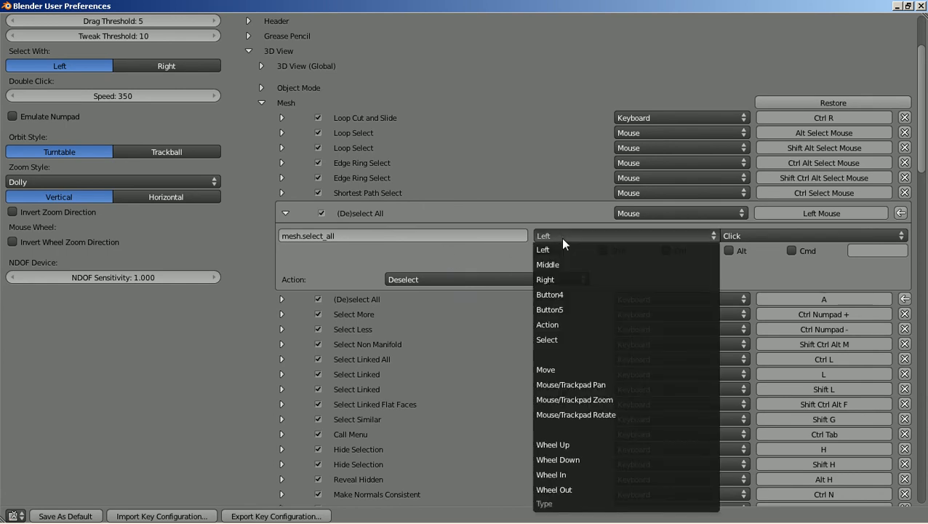
pyautogui.click(619, 236)
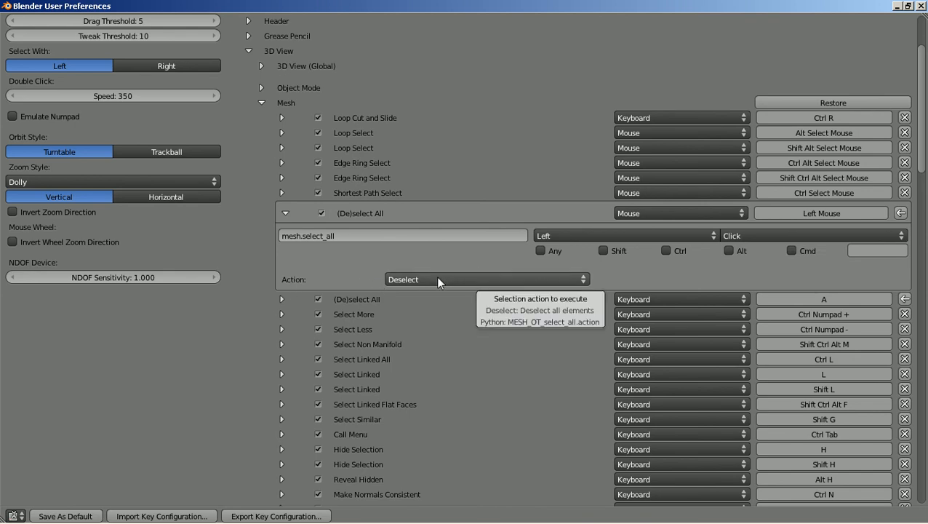
pyautogui.click(284, 211)
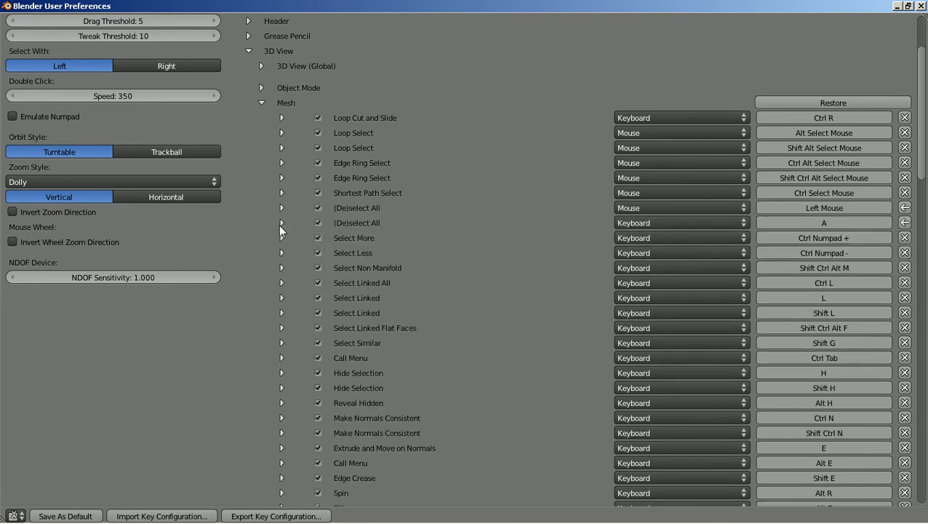
# - Check the action of the keyboard (De)select All shortcut and save the preferences as default
pyautogui.click(281, 223)
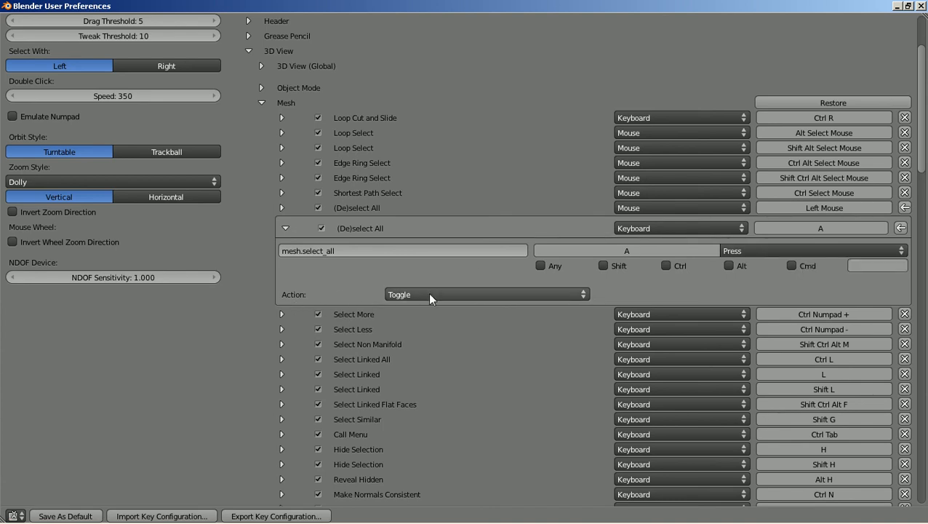
pyautogui.click(283, 226)
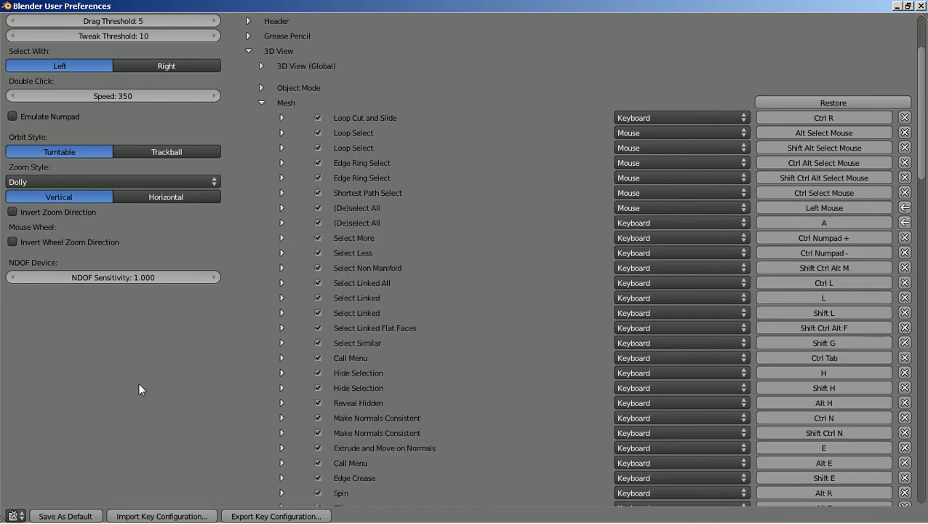
pyautogui.click(70, 517)
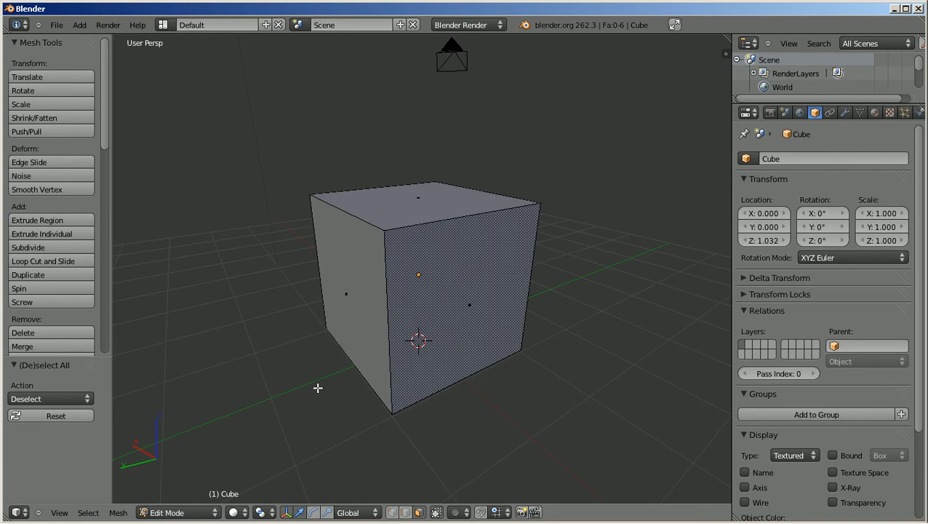
# - Test the selection setup by selecting the cube's top face and its right-hand face, deselecting everything after each
pyautogui.moveTo(321, 387); pyautogui.dragTo(228, 410, button='middle')
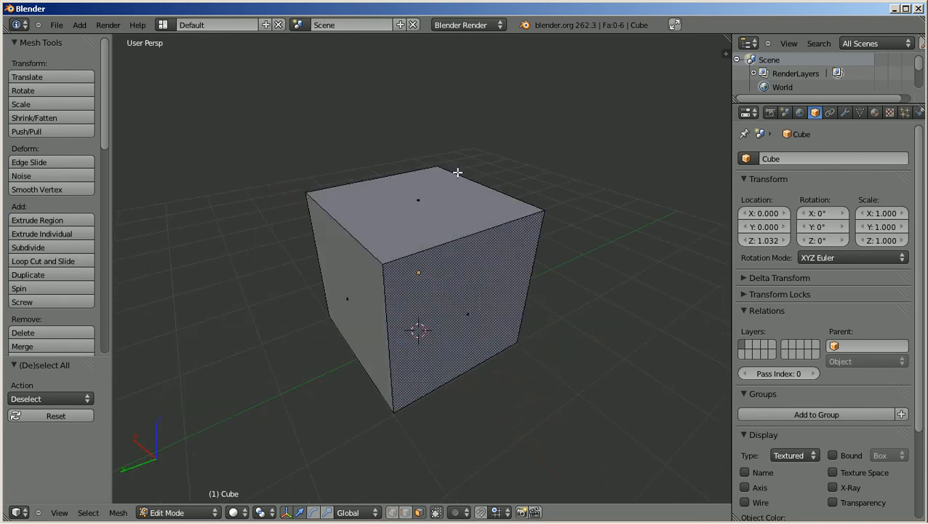
pyautogui.rightClick(431, 188)
pyautogui.scroll(-3, 290, 331)
pyautogui.press('a')
pyautogui.rightClick(467, 299)
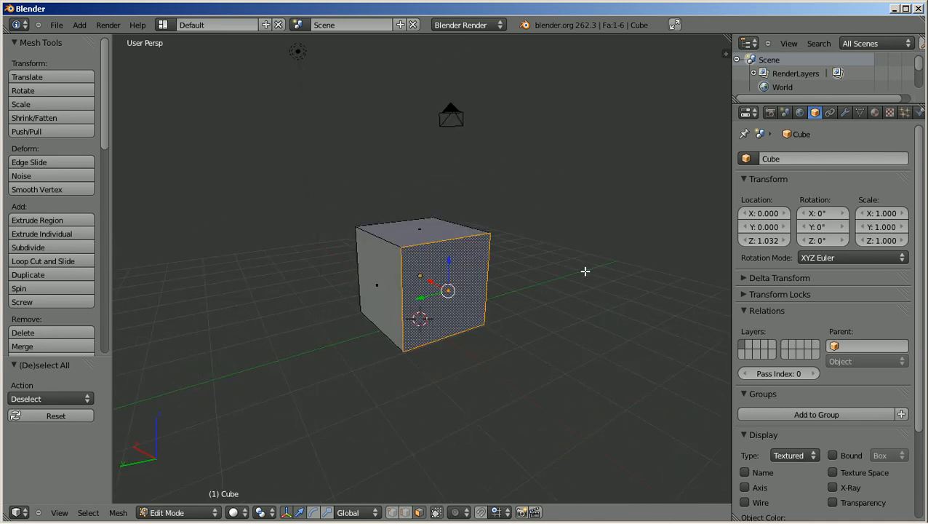
pyautogui.scroll(1, 569, 283)
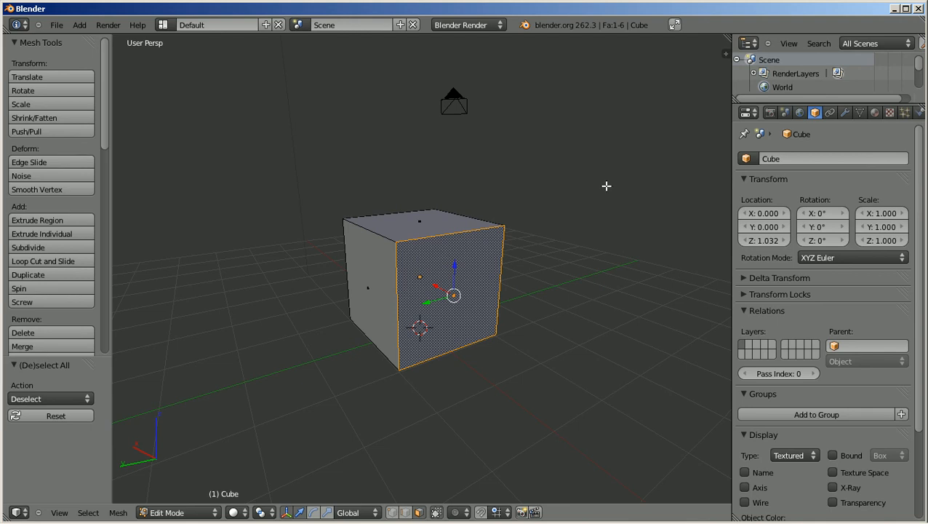
pyautogui.press('a')
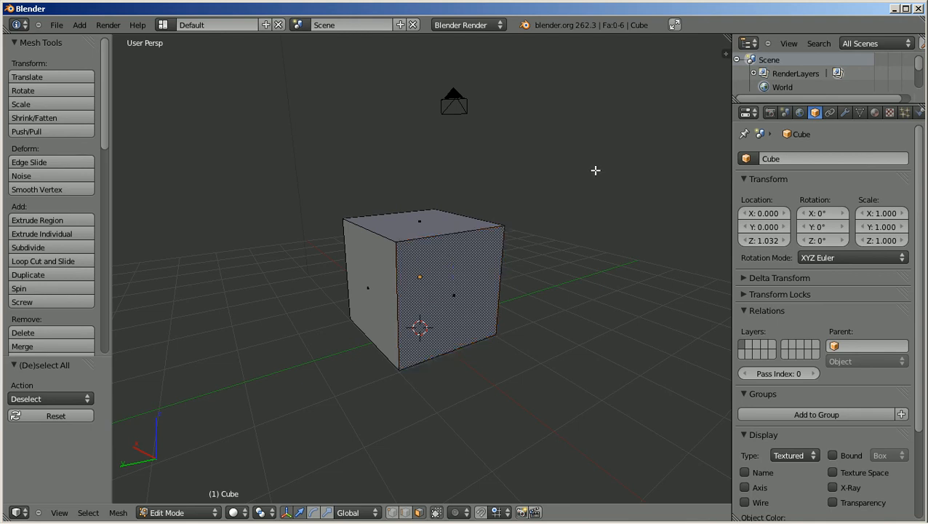
pyautogui.scroll(1, 604, 194)
pyautogui.scroll(2, 264, 329)
pyautogui.scroll(-2, 264, 329)
pyautogui.moveTo(271, 337); pyautogui.dragTo(265, 340, button='middle')
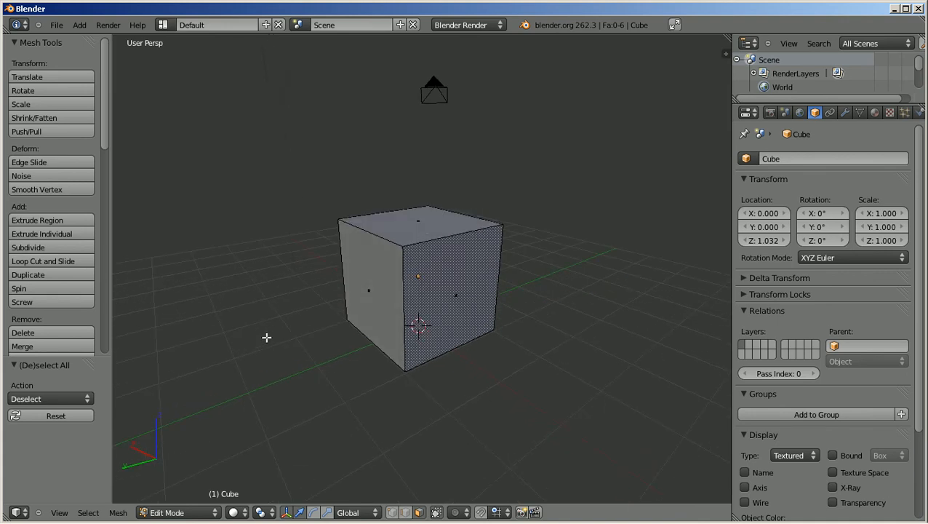
pyautogui.scroll(1, 275, 322)
pyautogui.scroll(-1, 277, 319)
pyautogui.scroll(1, 284, 327)
pyautogui.moveTo(277, 335); pyautogui.dragTo(274, 333, button='middle')
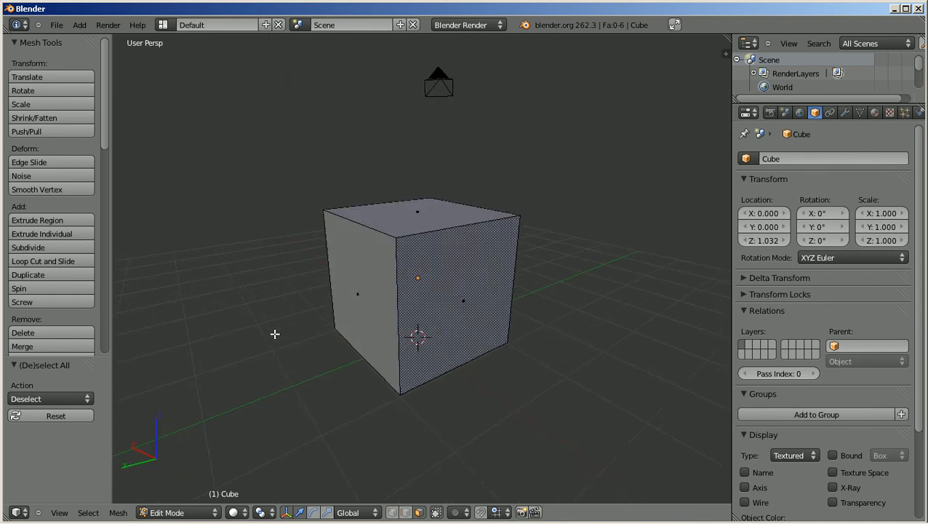
# - Toggle the selection of all the cube's faces on and off several times, ending with everything deselected
pyautogui.press('a')
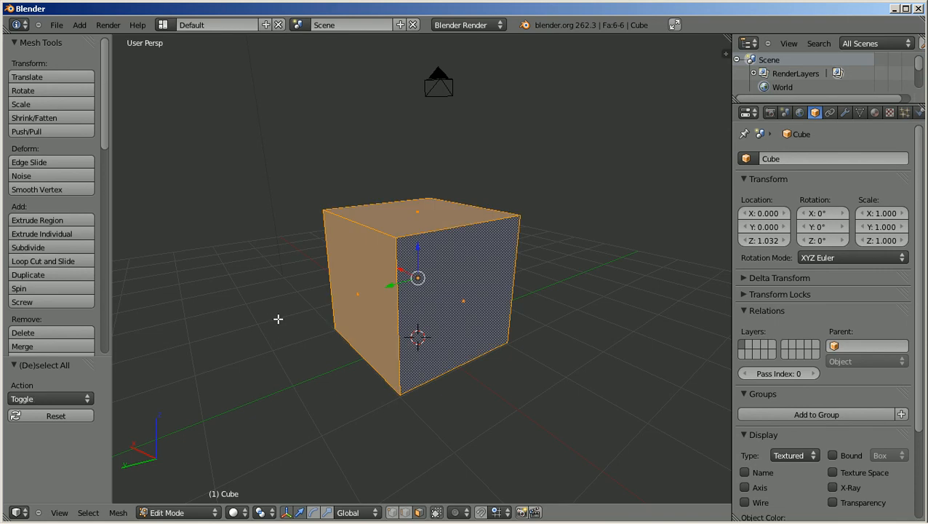
pyautogui.press('a')
pyautogui.press('a')
pyautogui.press('a')
pyautogui.press('a')
pyautogui.press('a')
pyautogui.press('a')
pyautogui.press('a')
# - Select the cube's right-hand face, and switch the selection to its top face
pyautogui.moveTo(278, 318); pyautogui.dragTo(288, 354, button='middle')
pyautogui.rightClick(484, 309)
pyautogui.scroll(2, 282, 347)
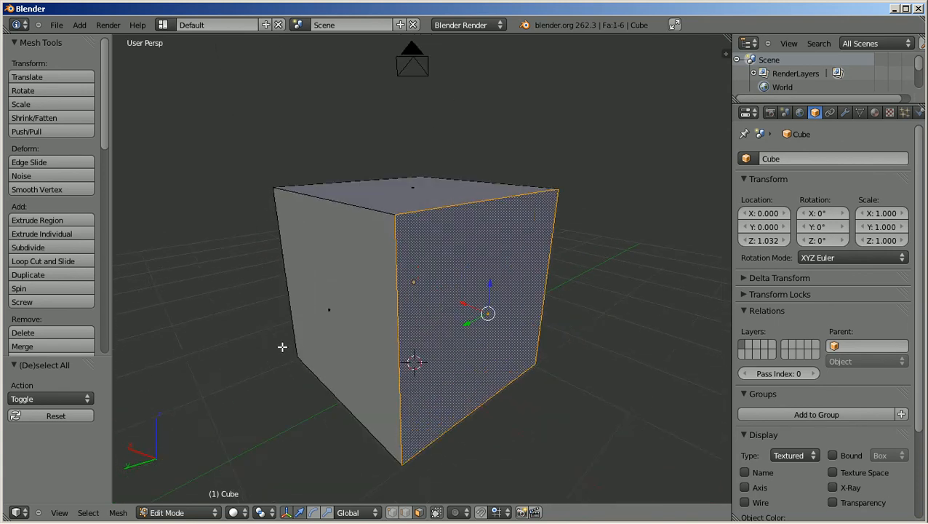
pyautogui.scroll(-3, 282, 348)
pyautogui.rightClick(398, 228)
pyautogui.moveTo(263, 315); pyautogui.dragTo(273, 321, button='middle')
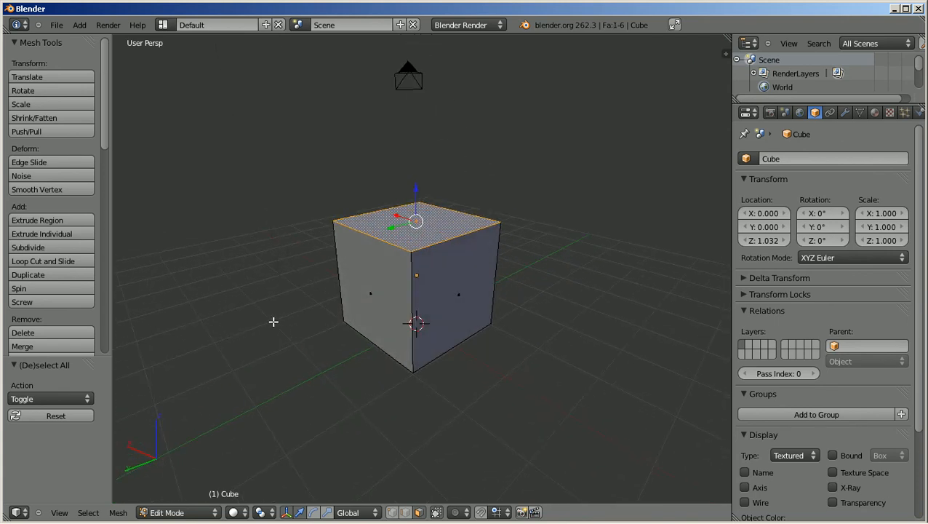
# - Select the cube's right-hand face in place of the top face, and deselect everything
pyautogui.scroll(1, 447, 295)
pyautogui.rightClick(446, 292)
pyautogui.moveTo(299, 355)
pyautogui.mouseDown(button='middle')
pyautogui.moveTo(299, 343)
pyautogui.moveTo(300, 358)
pyautogui.moveTo(280, 336)
pyautogui.moveTo(284, 366)
pyautogui.mouseUp(button='middle')
pyautogui.scroll(2, 290, 346)
pyautogui.scroll(-2, 287, 348)
pyautogui.press('a')
pyautogui.scroll(2, 305, 325)
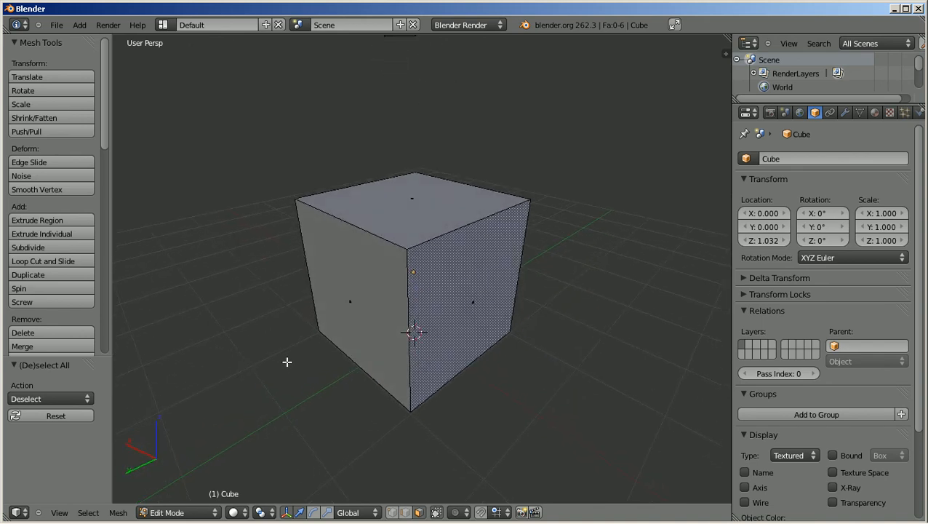